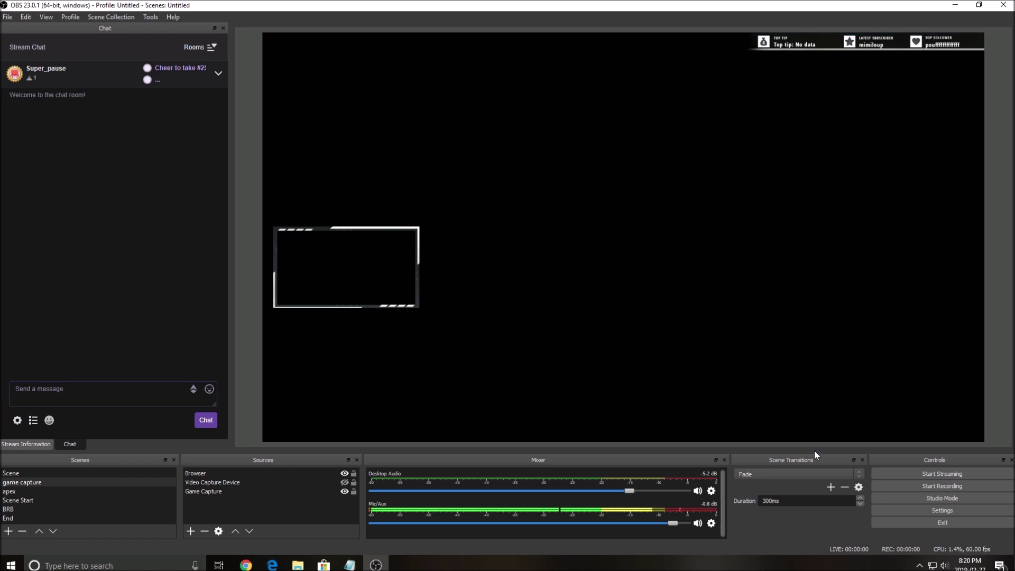
Step: Open Settings and check that the Stream service is Twitch with the recommended automatic server
{"action": "left_click", "coordinate": [912, 510]}
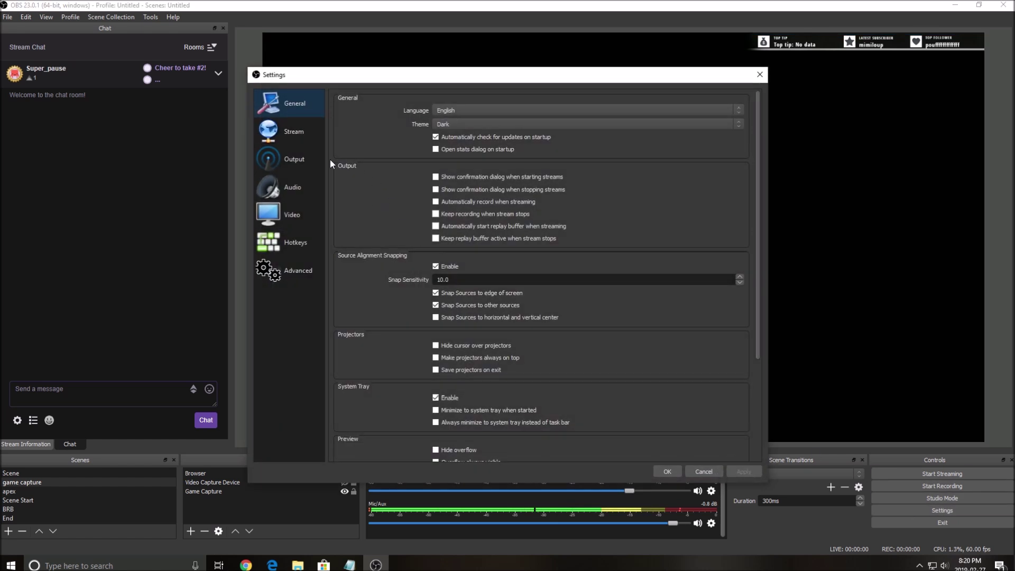
{"action": "left_click", "coordinate": [294, 131]}
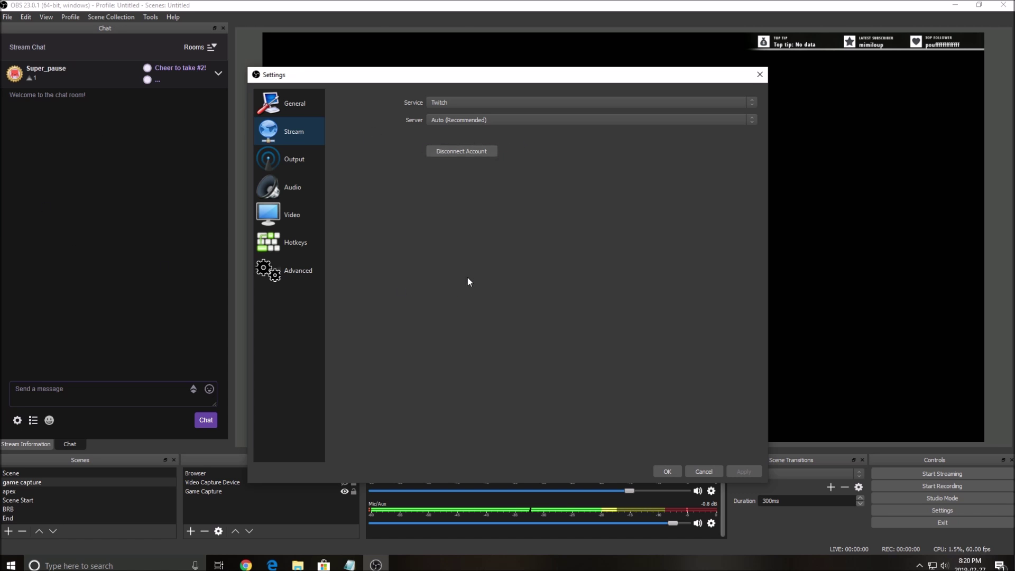
{"action": "left_click_drag", "start_coordinate": [527, 79], "coordinate": [561, 81]}
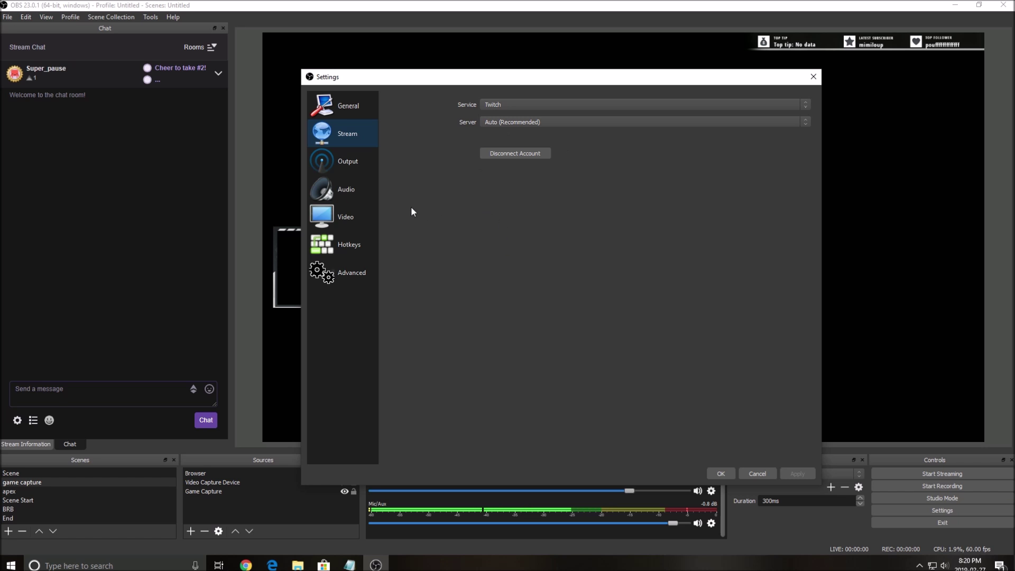
{"action": "left_click", "coordinate": [346, 162]}
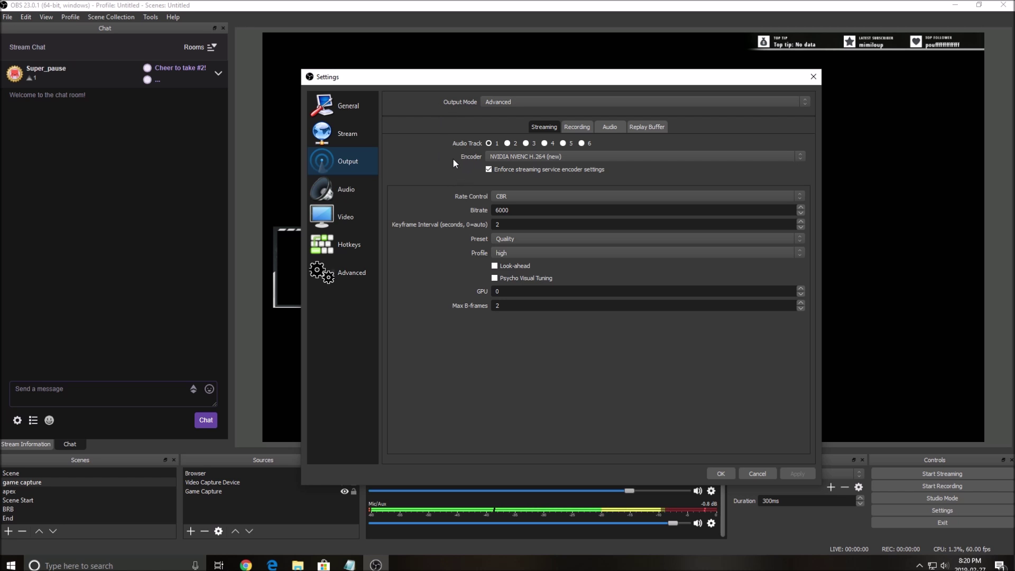
Step: Keep NVIDIA NVENC H.264 (new) as the streaming encoder with the CBR bitrate left at 6000
{"action": "left_click", "coordinate": [499, 157]}
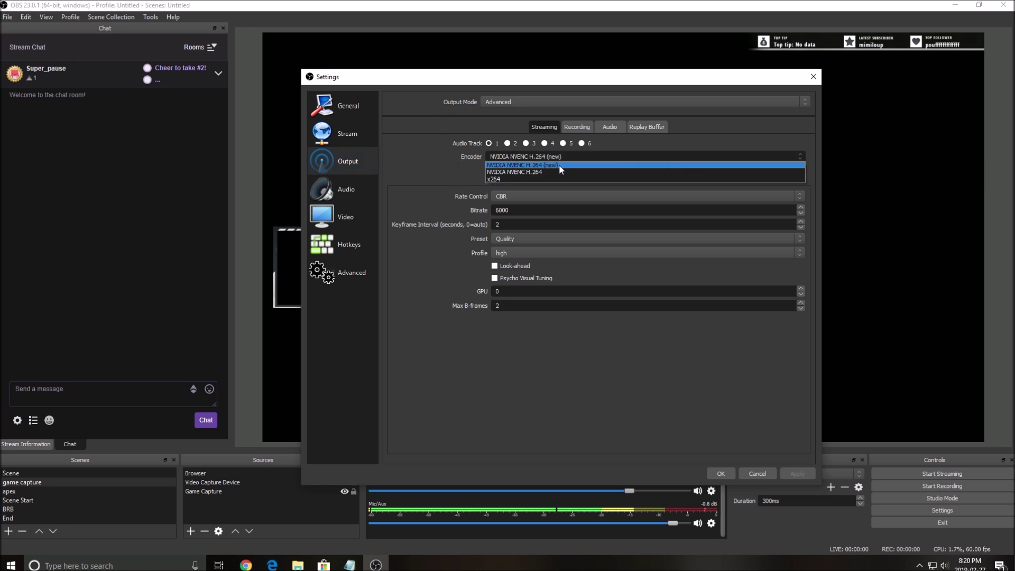
{"action": "left_click", "coordinate": [547, 164]}
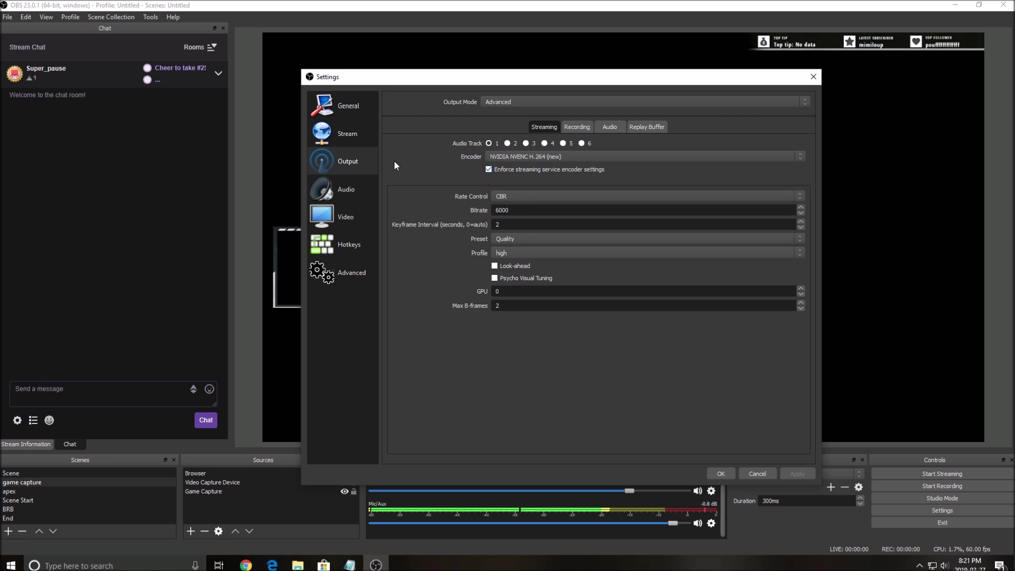
{"action": "left_click_drag", "start_coordinate": [541, 79], "coordinate": [495, 83]}
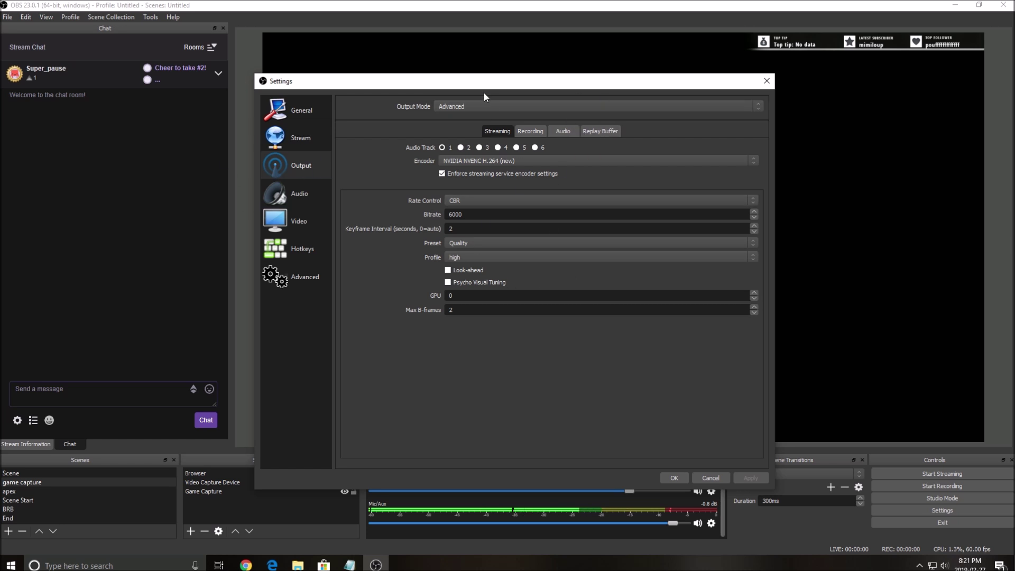
{"action": "left_click_drag", "start_coordinate": [501, 83], "coordinate": [533, 90]}
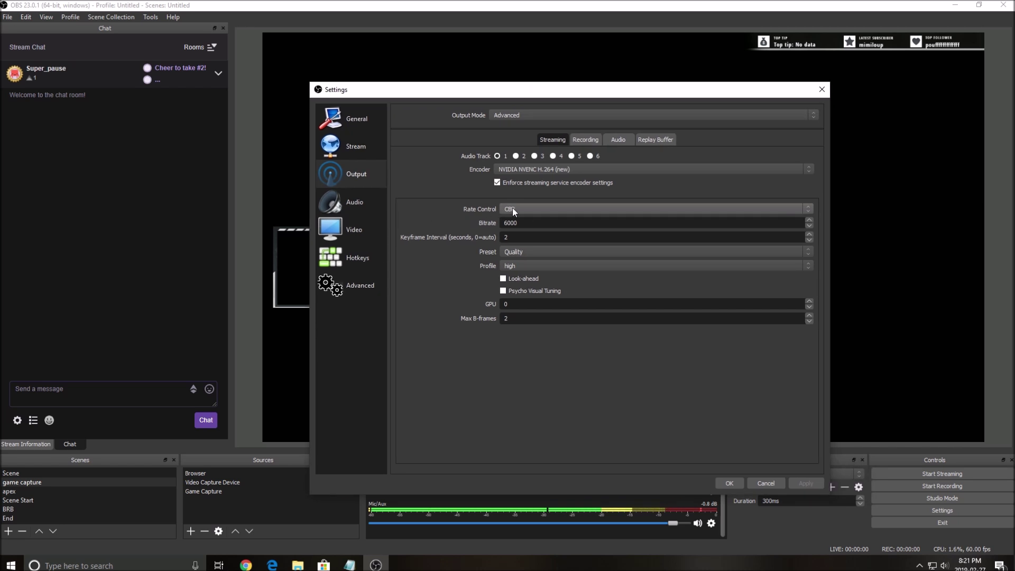
{"action": "left_click_drag", "start_coordinate": [528, 94], "coordinate": [496, 100]}
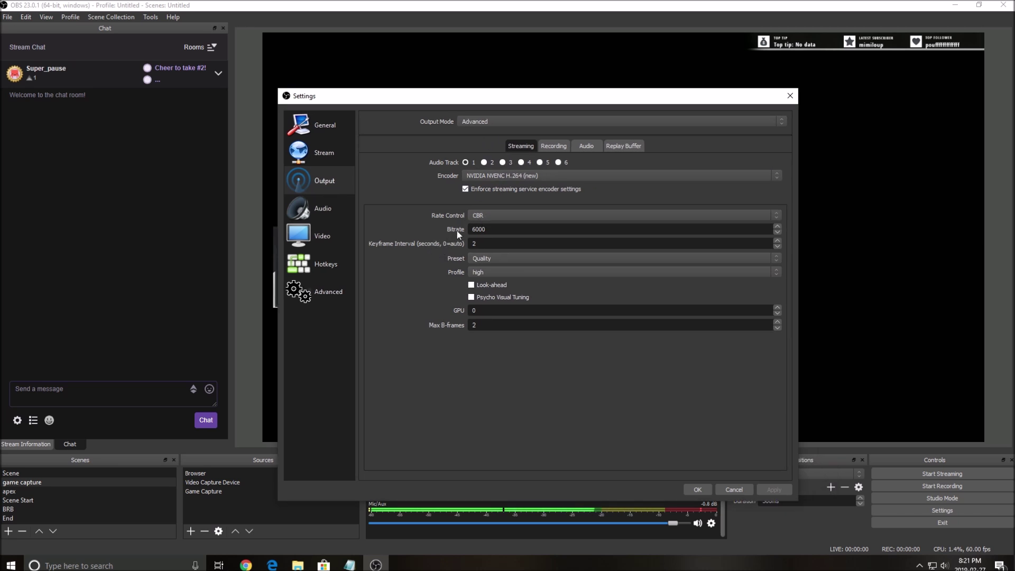
{"action": "key", "text": "Tab"}
{"action": "key", "text": "Right"}
{"action": "key", "text": "Tab"}
Step: Try the Max Quality encoder preset, then return it to Quality and keep the high profile
{"action": "left_click", "coordinate": [509, 259]}
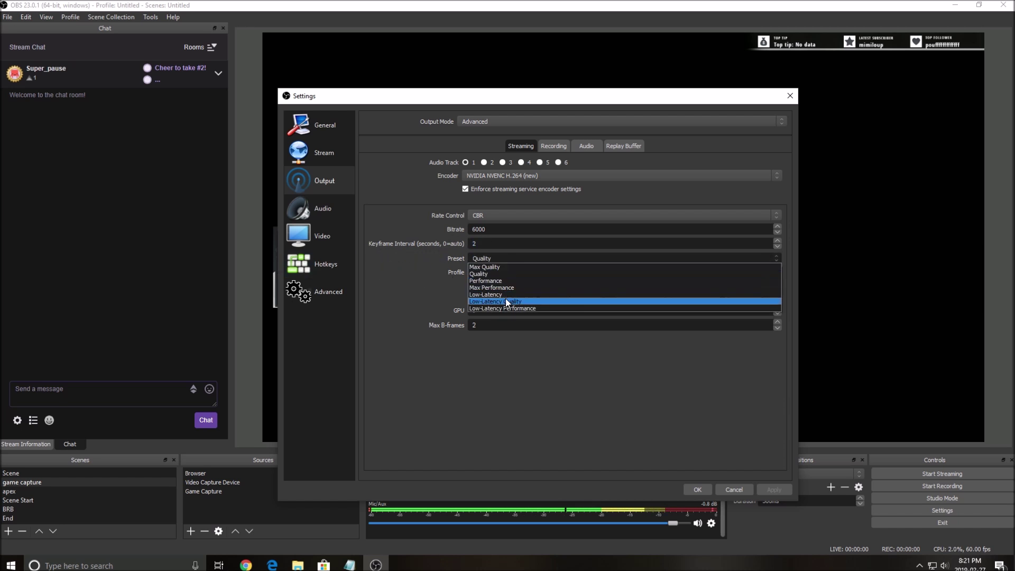
{"action": "left_click", "coordinate": [480, 275]}
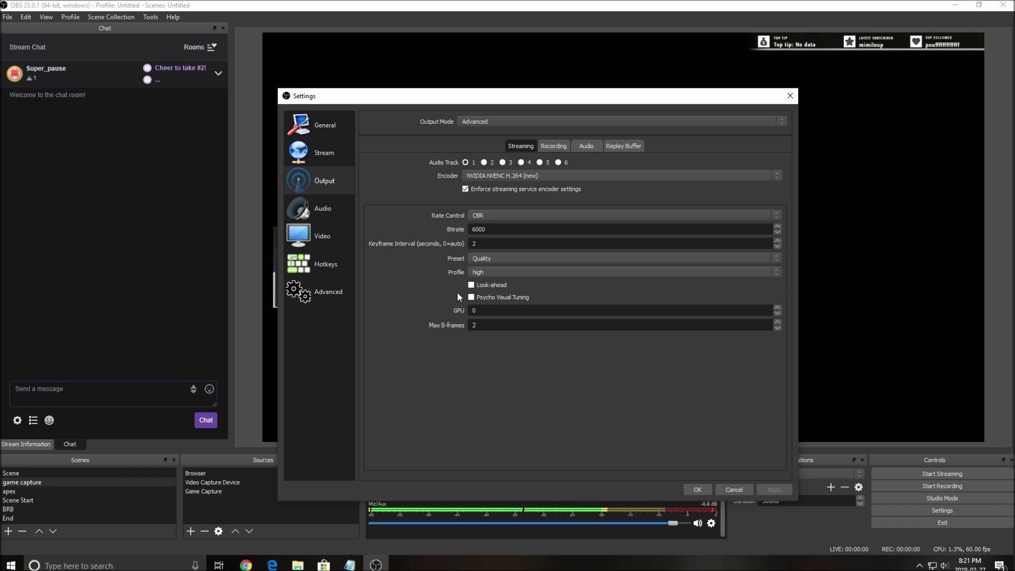
{"action": "left_click", "coordinate": [497, 258]}
{"action": "left_click", "coordinate": [401, 269]}
{"action": "left_click", "coordinate": [497, 259]}
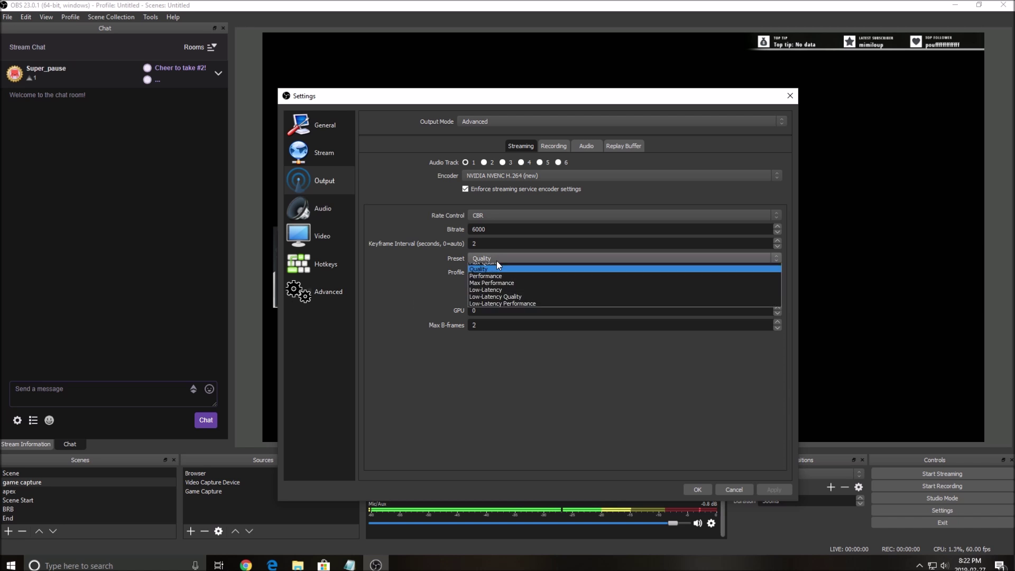
{"action": "left_click", "coordinate": [488, 267]}
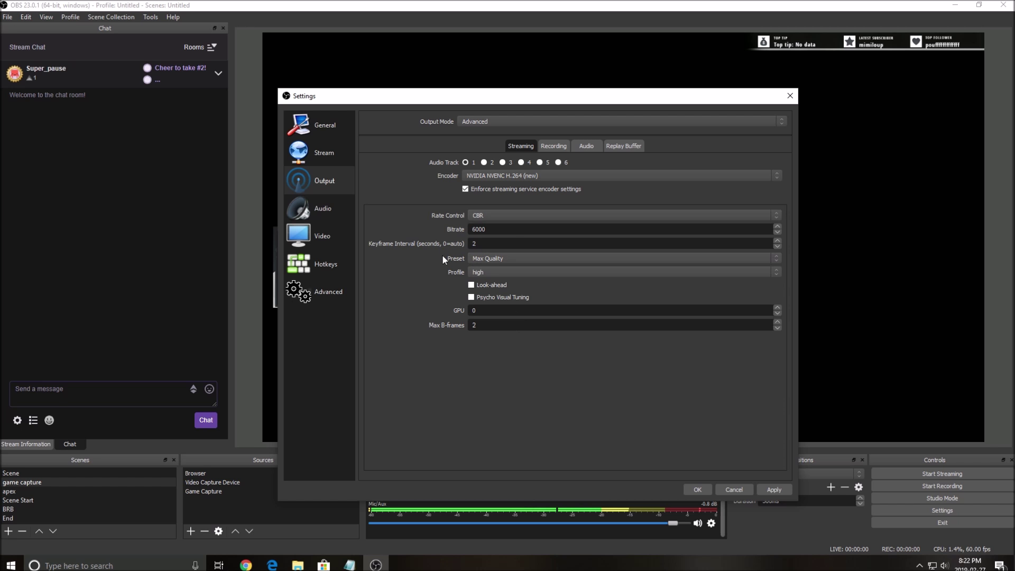
{"action": "left_click", "coordinate": [487, 259]}
{"action": "left_click", "coordinate": [483, 279]}
{"action": "left_click", "coordinate": [492, 271]}
{"action": "left_click", "coordinate": [490, 281]}
{"action": "mouse_move", "coordinate": [480, 285]}
{"action": "double_click", "coordinate": [472, 325]}
Step: In Video settings, try Bicubic, then set the downscale filter back to Lanczos for 1280x720 output
{"action": "left_click", "coordinate": [319, 238]}
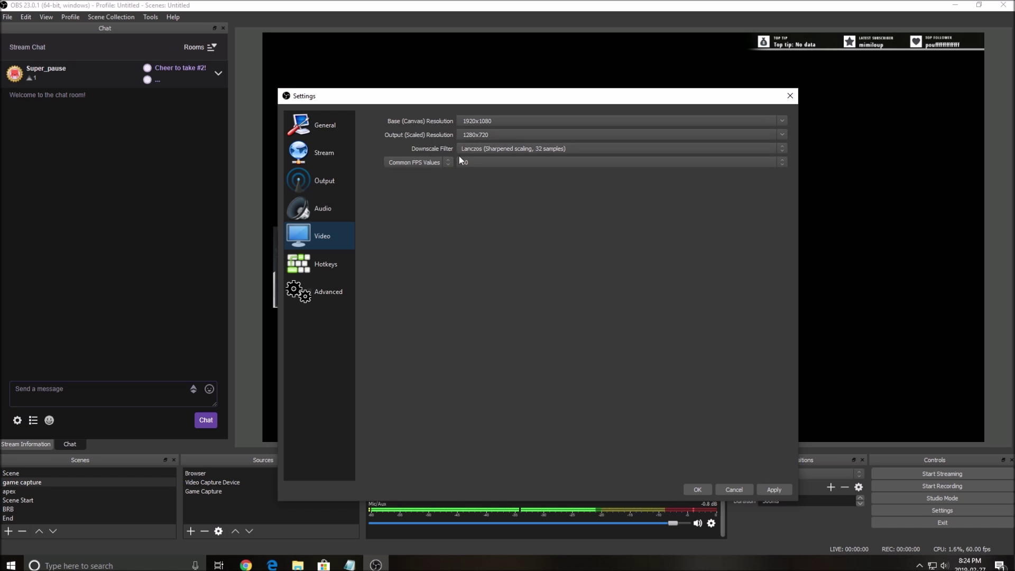
{"action": "left_click", "coordinate": [494, 148]}
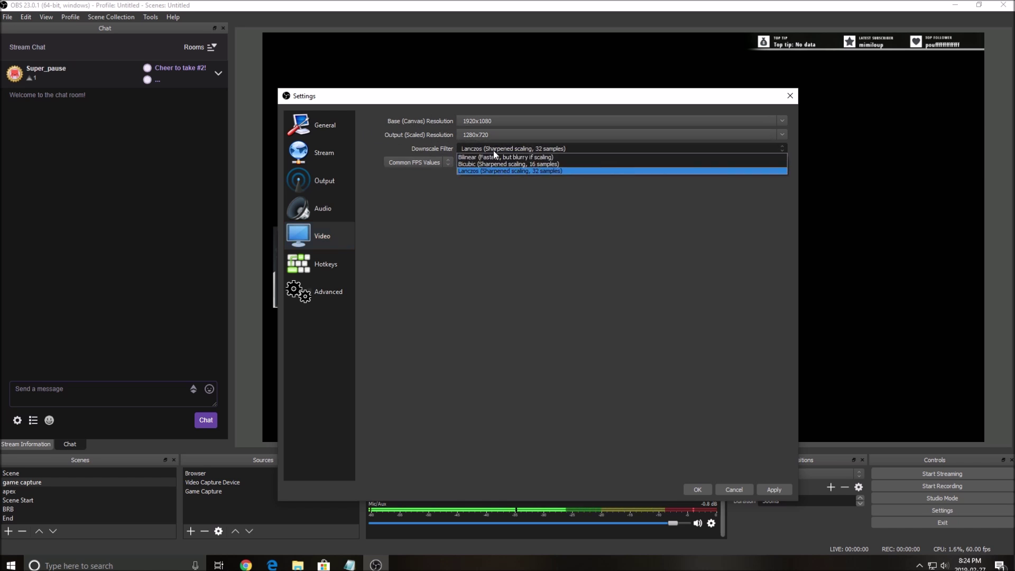
{"action": "left_click", "coordinate": [464, 171]}
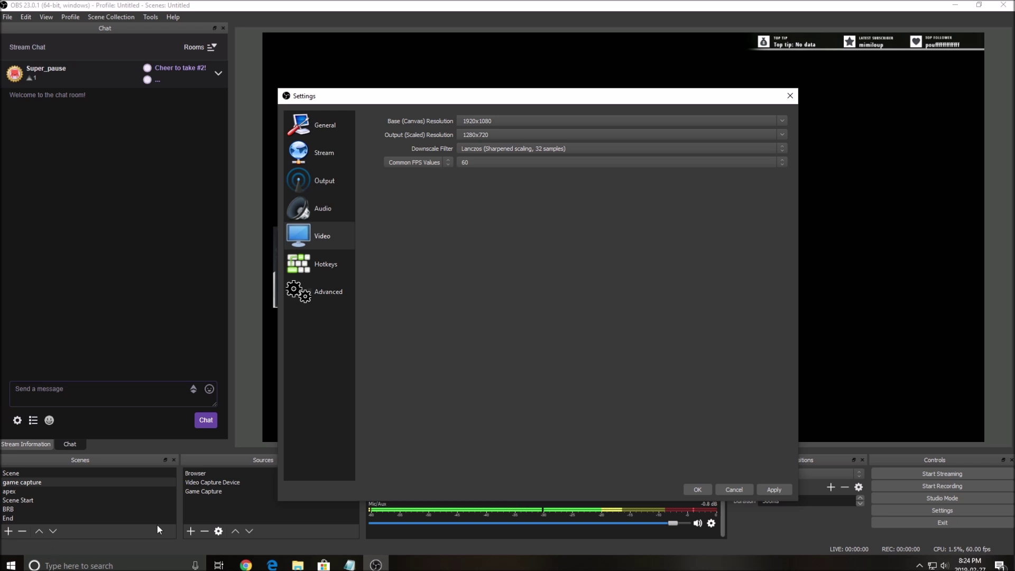
{"action": "left_click", "coordinate": [483, 148]}
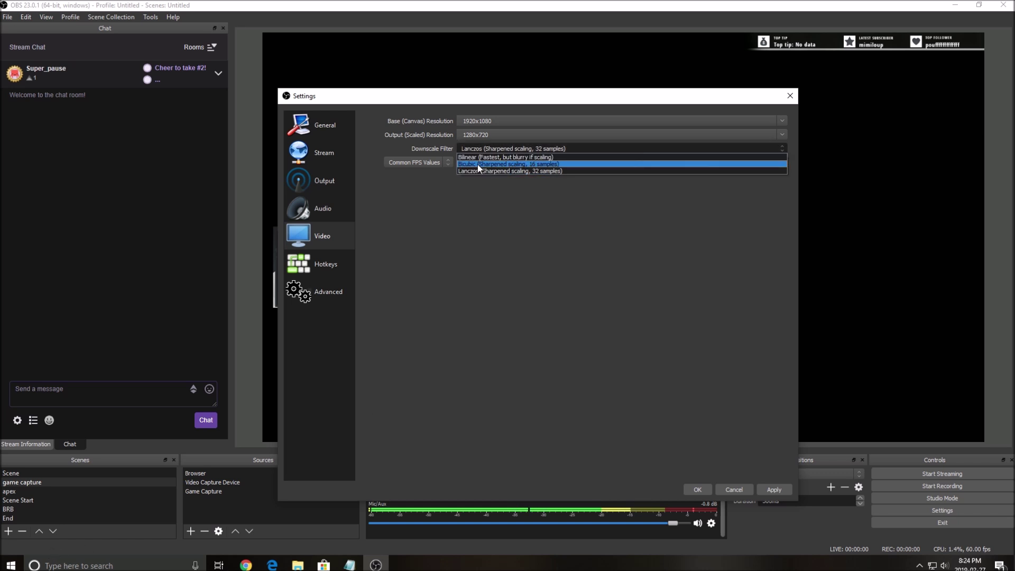
{"action": "left_click", "coordinate": [477, 164]}
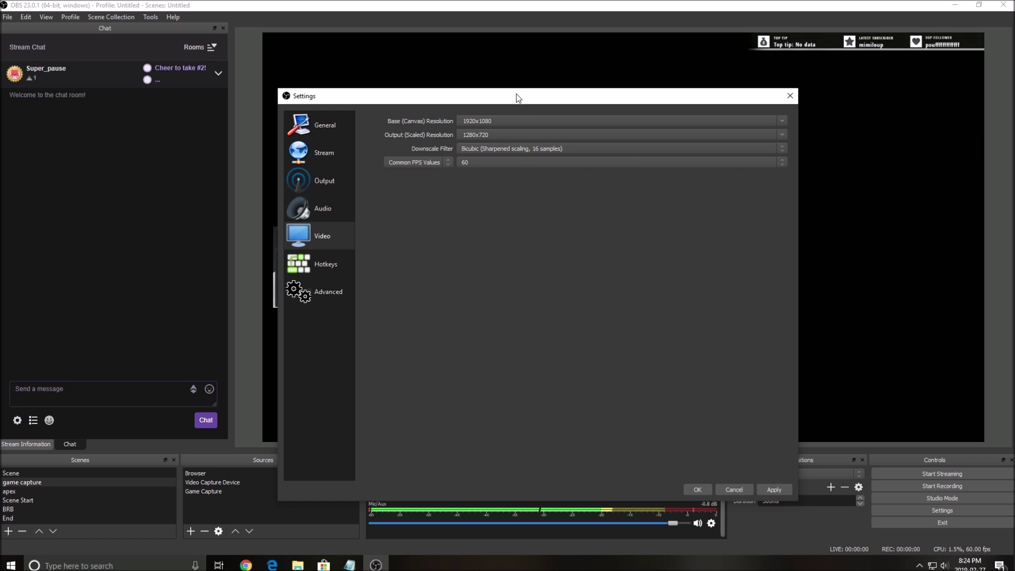
{"action": "left_click_drag", "start_coordinate": [514, 99], "coordinate": [545, 98]}
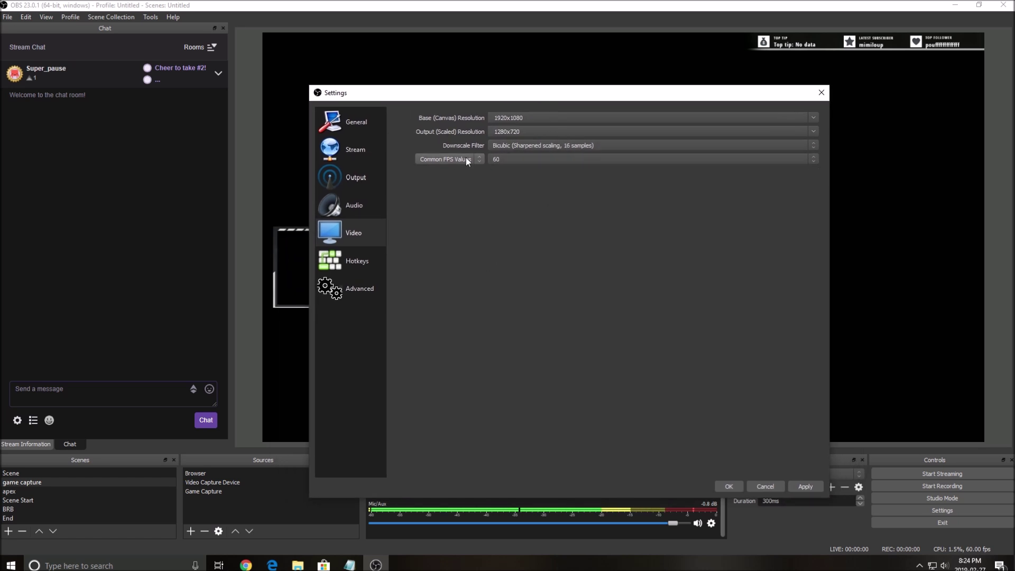
{"action": "left_click", "coordinate": [512, 145]}
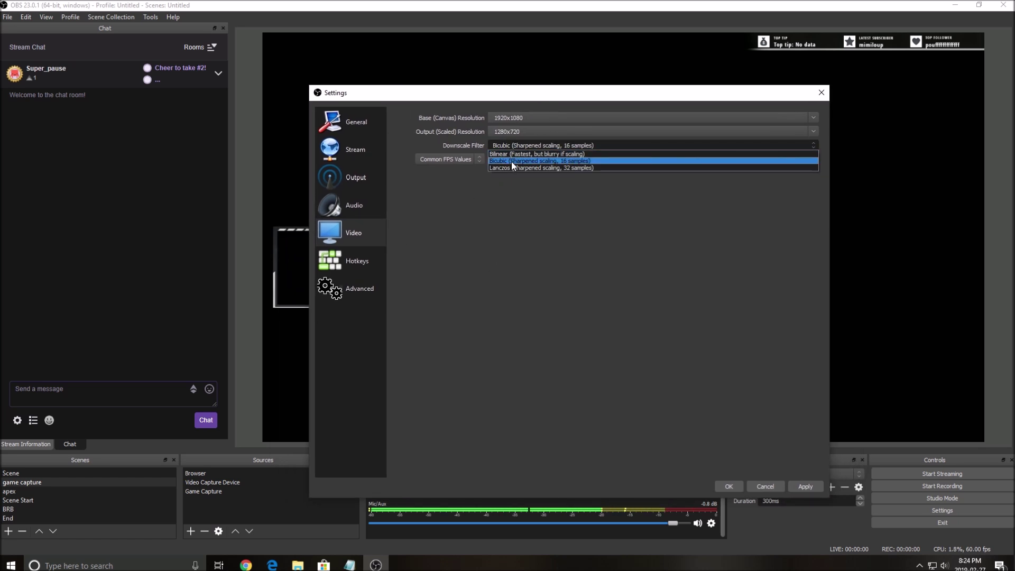
{"action": "left_click", "coordinate": [512, 167]}
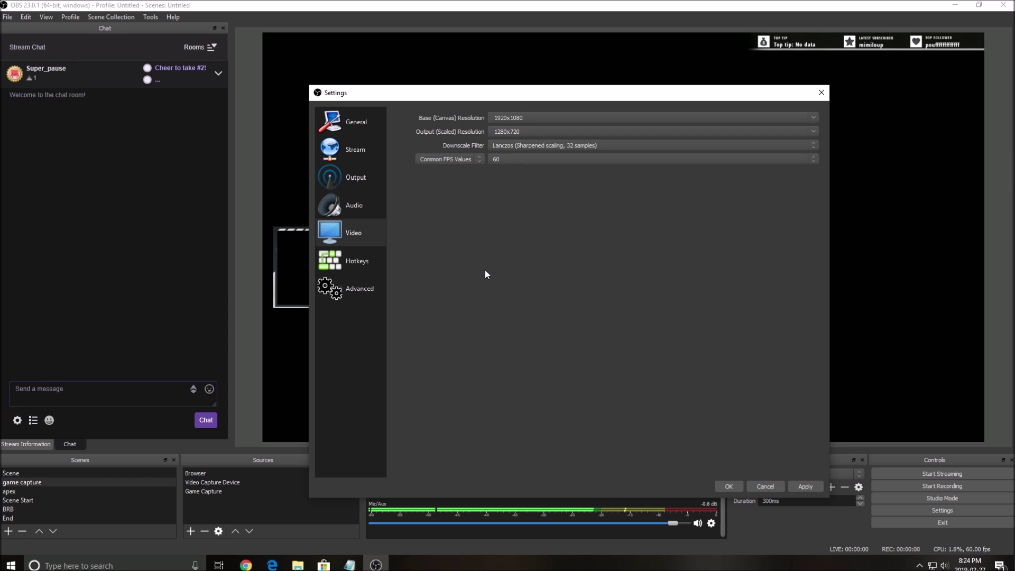
Step: Review the Advanced page (Direct3D 11, NV12, 601, Partial range) and close Settings with OK
{"action": "left_click", "coordinate": [341, 290]}
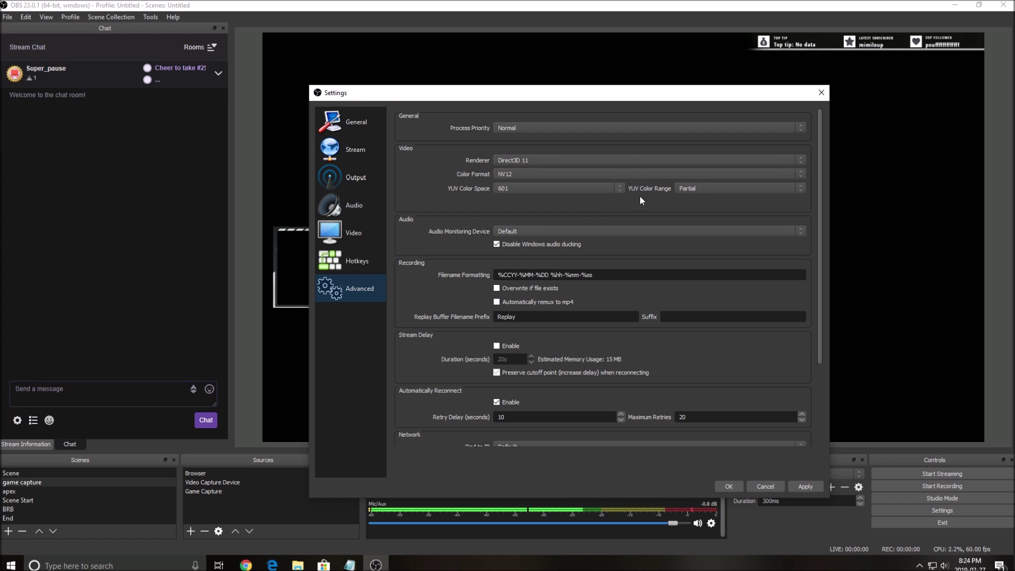
{"action": "left_click", "coordinate": [726, 485]}
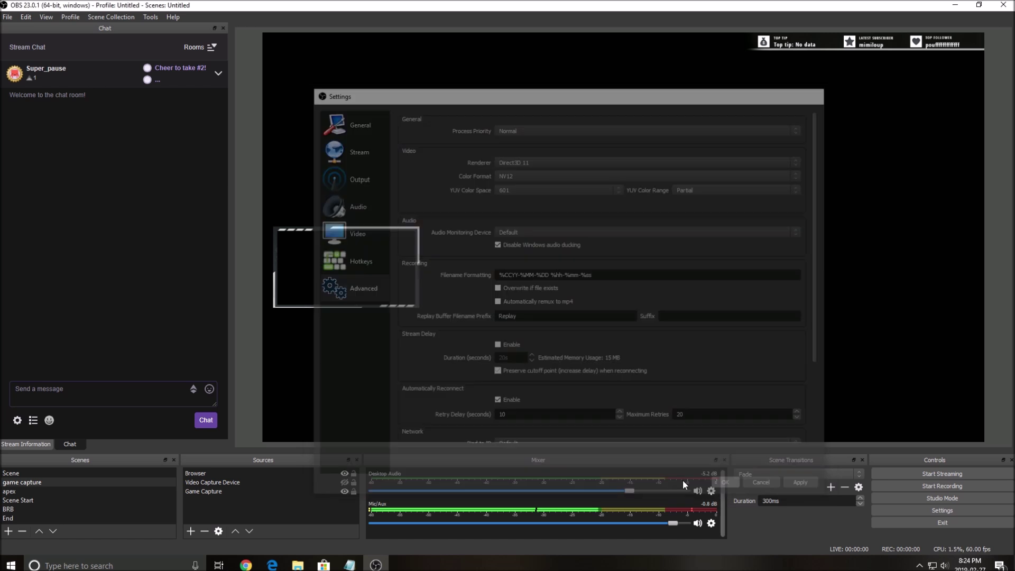